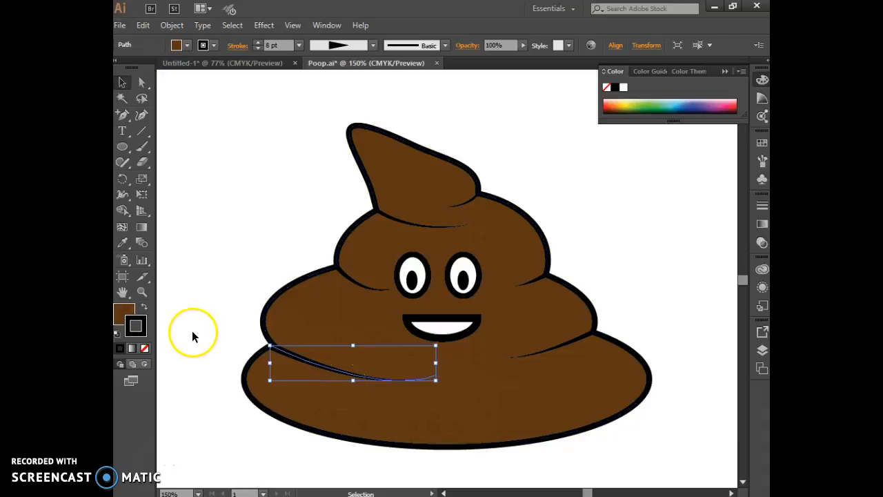
Remove the fill from the crease line at the lower left of the body and move the line below the artwork
{"action": "left_click", "coordinate": [144, 348]}
{"action": "left_click", "coordinate": [209, 300]}
{"action": "left_click_drag", "start_coordinate": [327, 360], "coordinate": [265, 458]}
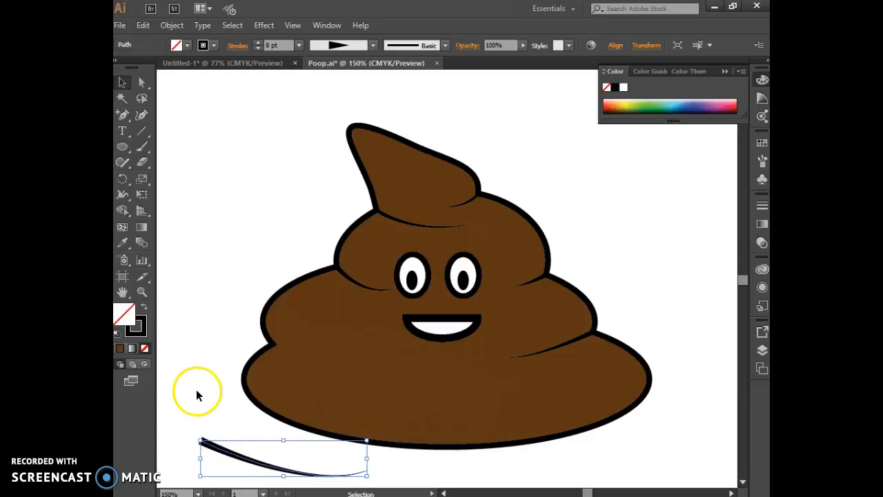
Undo the move, the fill removal and the preceding edits to the left crease lines
{"action": "key", "text": "ctrl+z"}
{"action": "key", "text": "ctrl+z"}
{"action": "key", "text": "ctrl+z"}
{"action": "key", "text": "ctrl+z"}
{"action": "key", "text": "ctrl+z"}
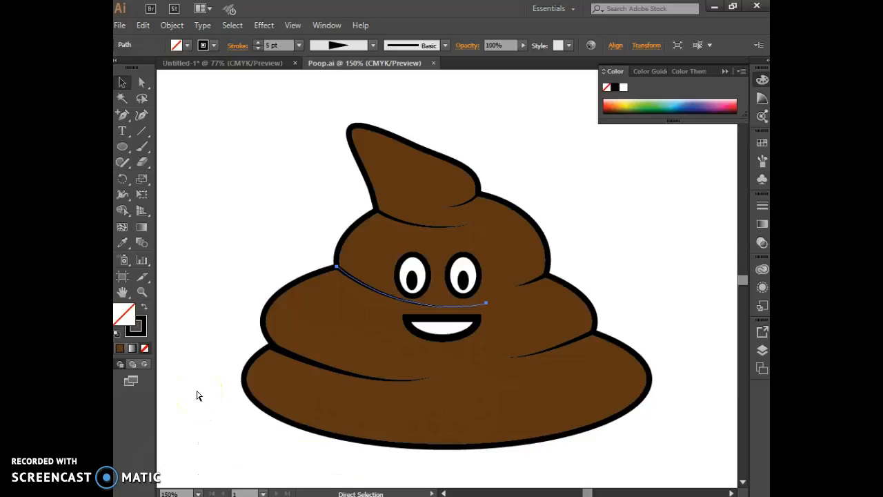
{"action": "key", "text": "ctrl+z"}
Move the lower-left crease line onto the empty canvas beside the body's tip and remove its fill
{"action": "mouse_move", "coordinate": [224, 399]}
{"action": "left_mouse_down"}
{"action": "mouse_move", "coordinate": [234, 410]}
{"action": "mouse_move", "coordinate": [301, 357]}
{"action": "mouse_move", "coordinate": [198, 422]}
{"action": "left_mouse_up"}
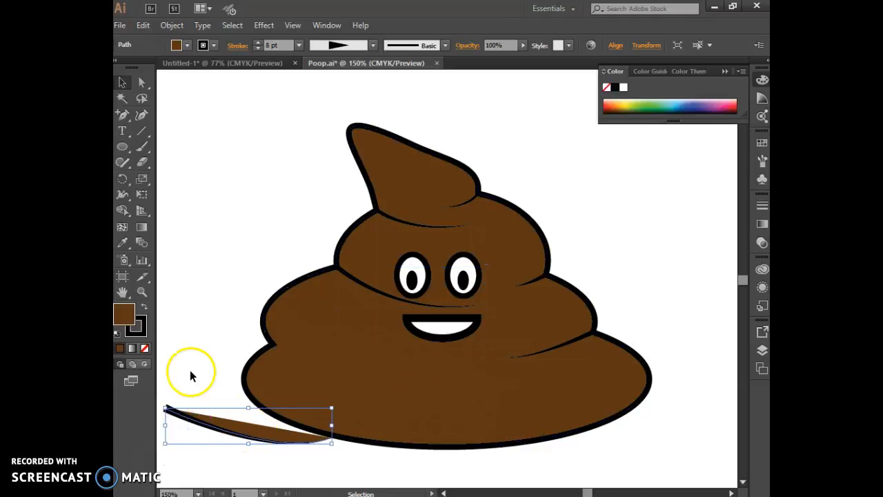
{"action": "left_click", "coordinate": [144, 348]}
{"action": "left_click_drag", "start_coordinate": [193, 414], "coordinate": [240, 142]}
Draw a downward-bowed crease curve with the Pen tool from the left notch above the lowest layer toward the body's centre
{"action": "left_click", "coordinate": [121, 115]}
{"action": "left_click_drag", "start_coordinate": [121, 115], "coordinate": [176, 116]}
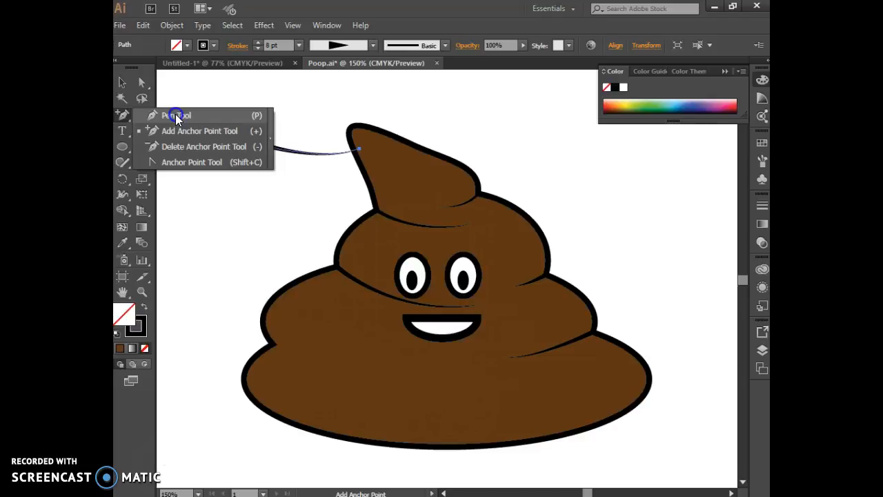
{"action": "left_click_drag", "start_coordinate": [175, 114], "coordinate": [175, 114]}
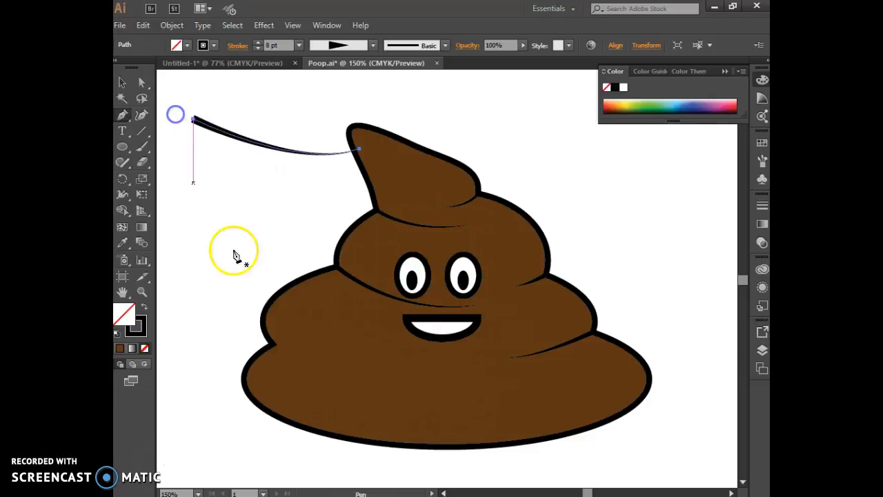
{"action": "left_click", "coordinate": [272, 343]}
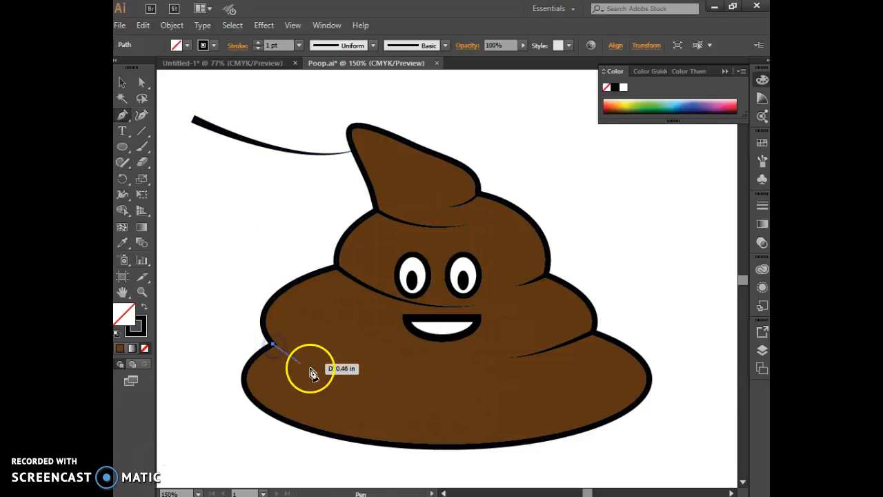
{"action": "left_click", "coordinate": [392, 375]}
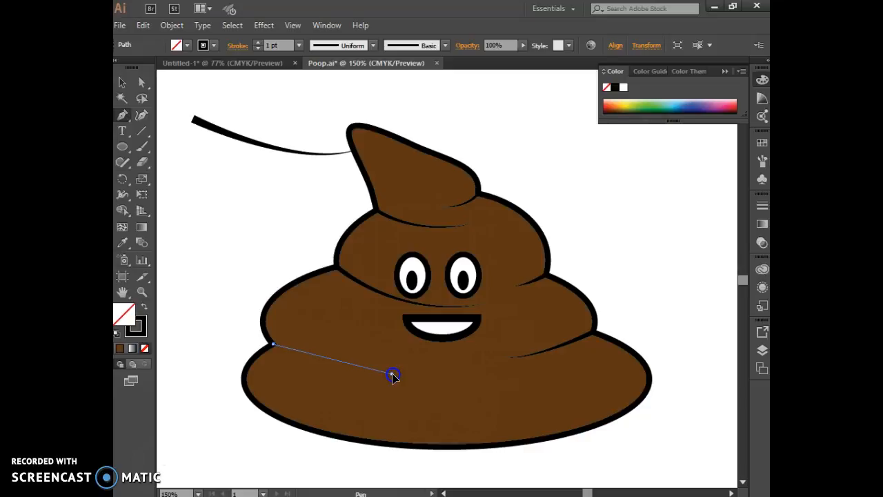
{"action": "left_click_drag", "start_coordinate": [392, 375], "coordinate": [136, 77]}
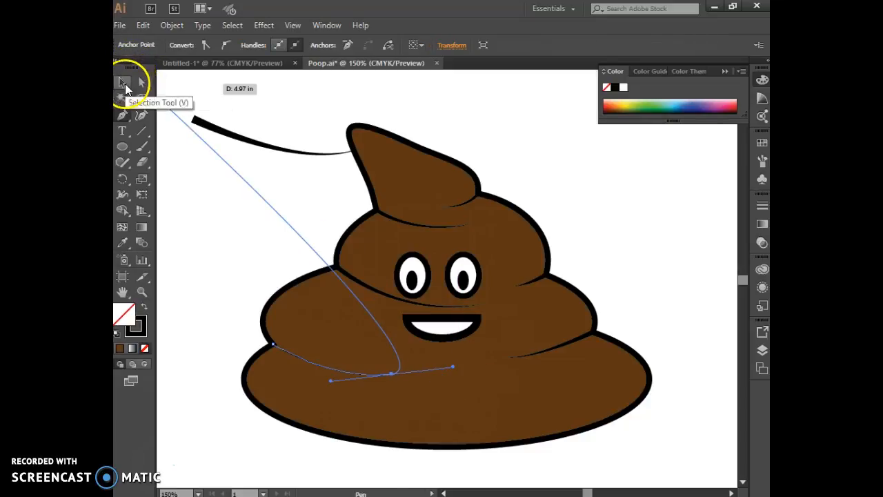
{"action": "left_click", "coordinate": [125, 84]}
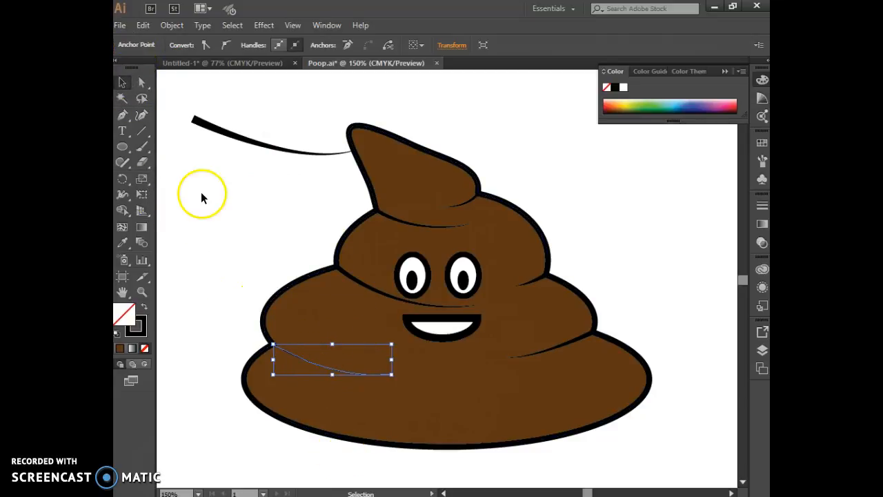
Set the new crease curve's stroke weight to 7 pt
{"action": "left_click", "coordinate": [300, 361]}
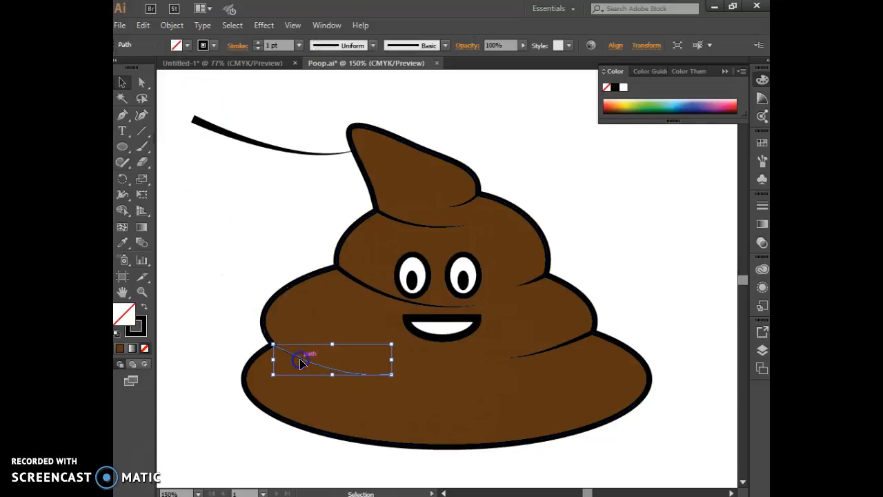
{"action": "left_click", "coordinate": [138, 326]}
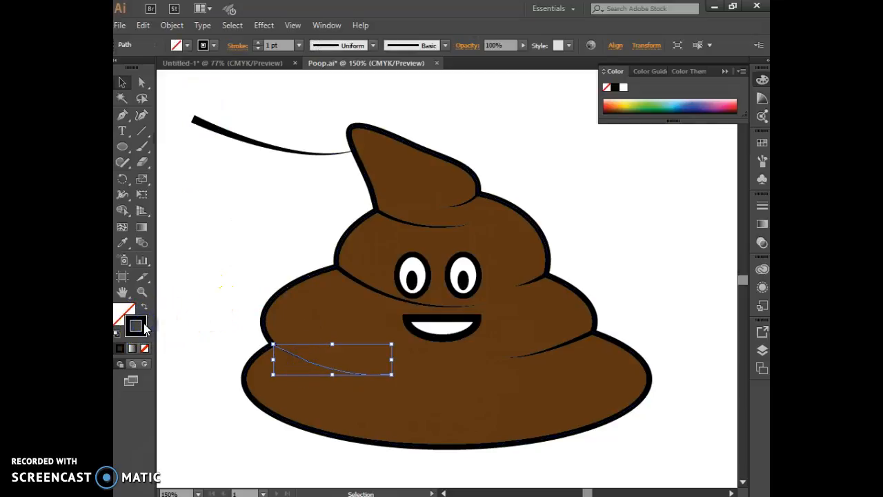
{"action": "left_click", "coordinate": [258, 41]}
{"action": "left_click", "coordinate": [258, 42]}
{"action": "left_click", "coordinate": [257, 42]}
{"action": "left_click", "coordinate": [257, 42]}
{"action": "left_click", "coordinate": [258, 42]}
{"action": "left_click", "coordinate": [257, 42]}
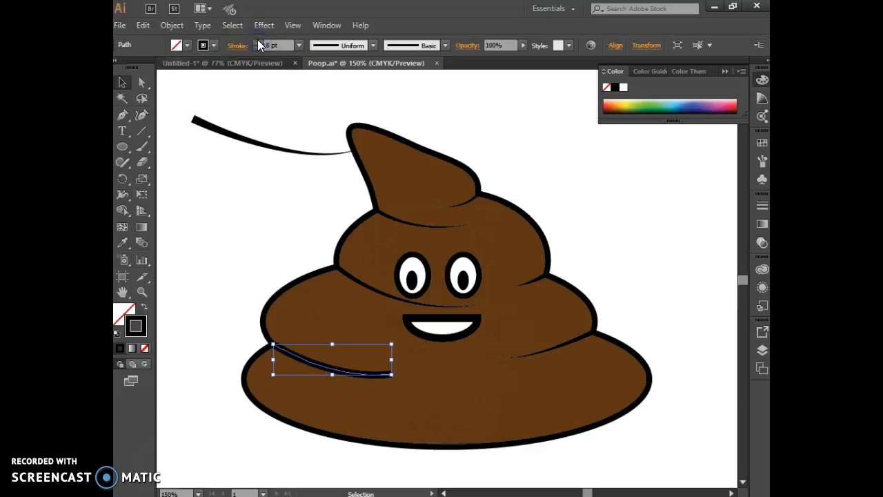
{"action": "left_click", "coordinate": [259, 46]}
{"action": "left_click", "coordinate": [252, 230]}
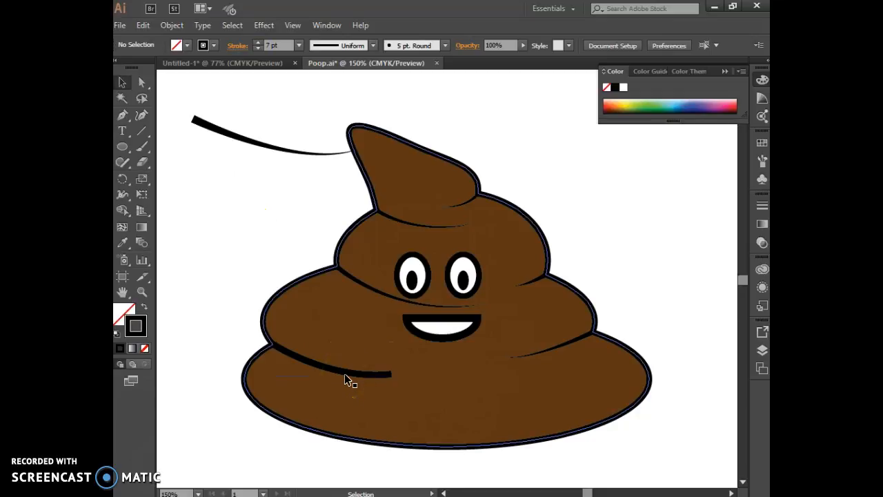
Apply the triangular width profile to the new crease curve so it tapers from the left notch to a point
{"action": "left_click", "coordinate": [427, 395]}
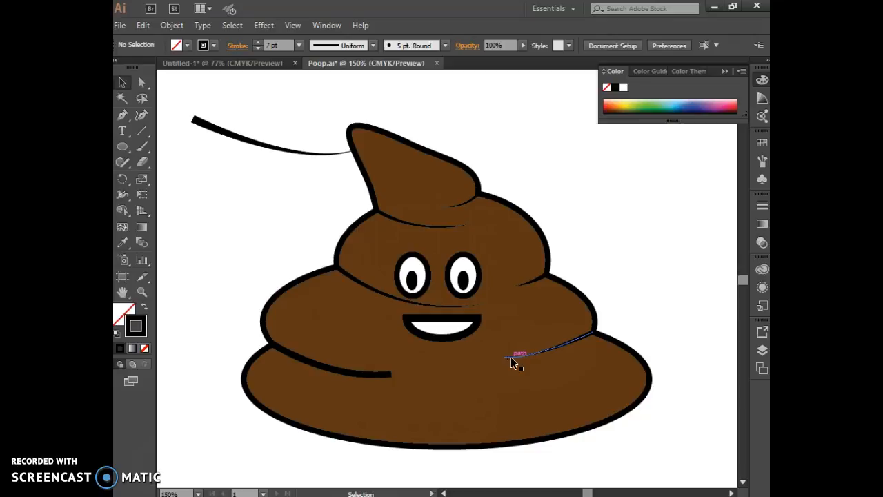
{"action": "left_click", "coordinate": [390, 374]}
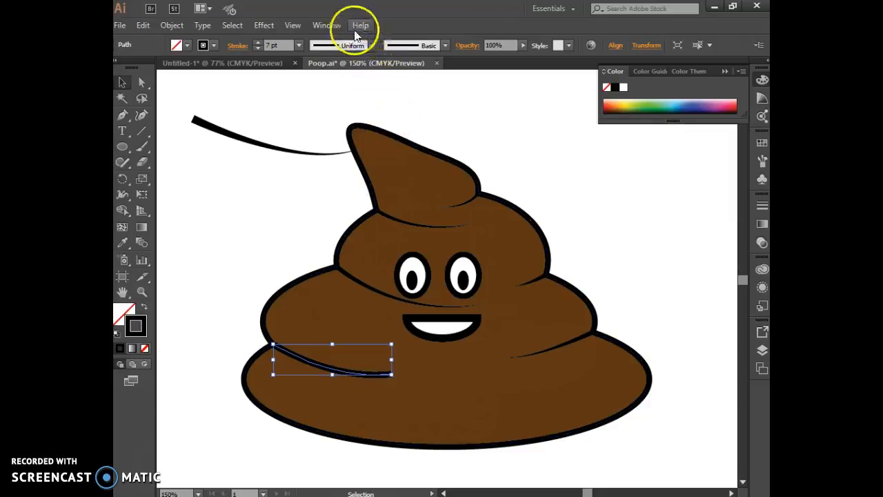
{"action": "left_click", "coordinate": [373, 46]}
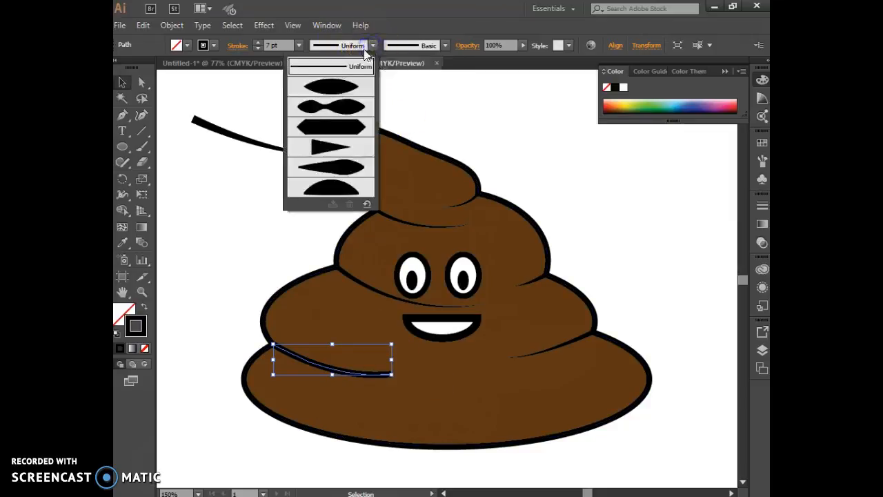
{"action": "left_click", "coordinate": [358, 144]}
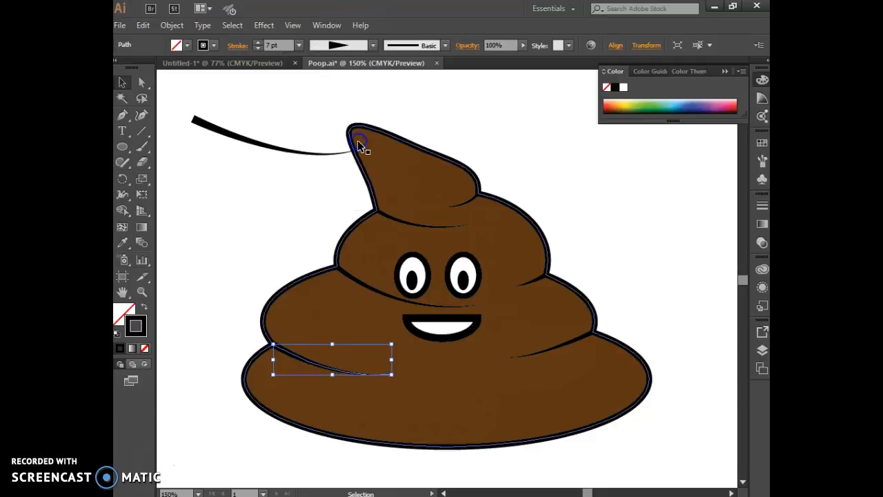
{"action": "left_click", "coordinate": [231, 388]}
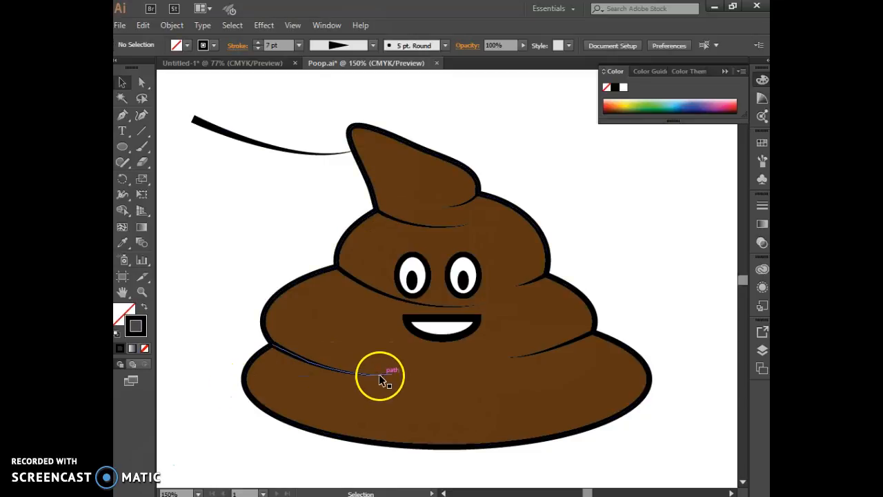
Try the symmetrical lens-shaped width profile on the new crease curve
{"action": "left_click", "coordinate": [350, 370]}
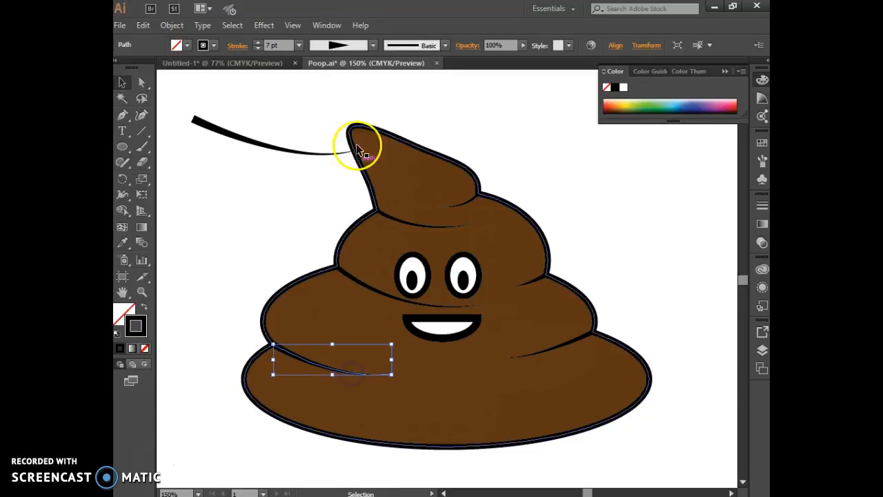
{"action": "left_click", "coordinate": [373, 46]}
{"action": "left_click", "coordinate": [364, 90]}
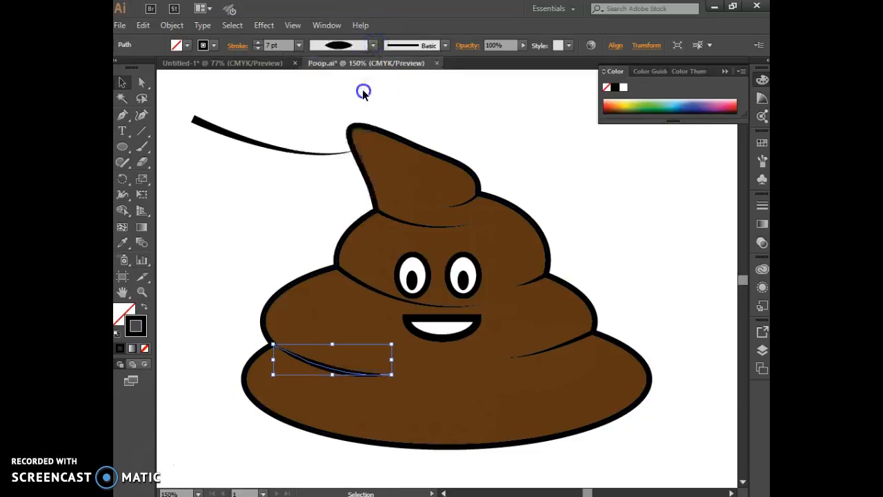
{"action": "left_click", "coordinate": [241, 184]}
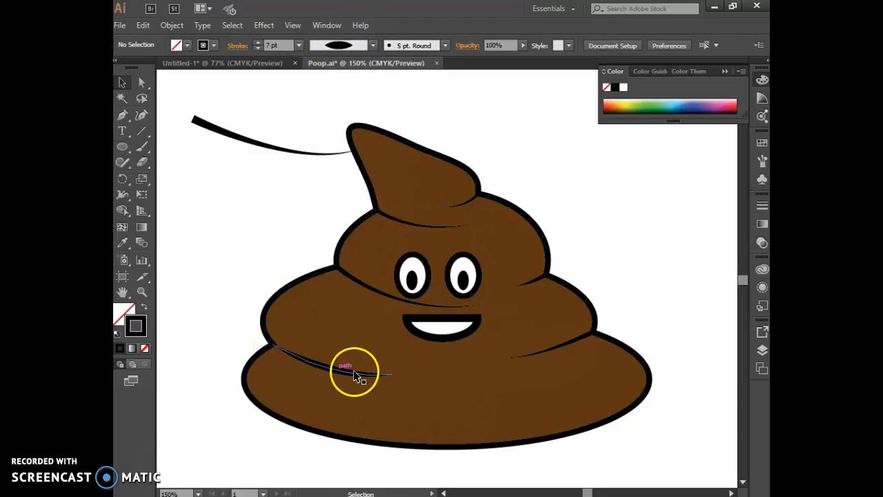
Try the double-bulge width profile on the new crease curve
{"action": "left_click", "coordinate": [371, 373]}
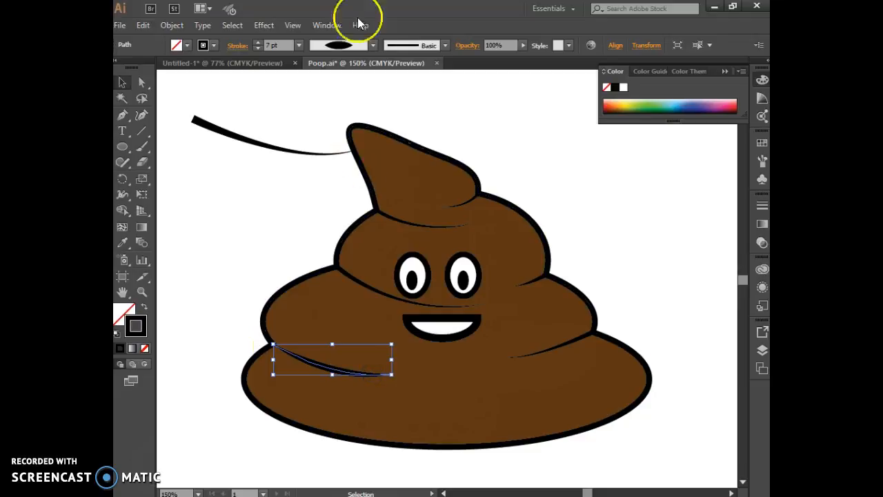
{"action": "left_click", "coordinate": [373, 46]}
{"action": "left_click", "coordinate": [354, 122]}
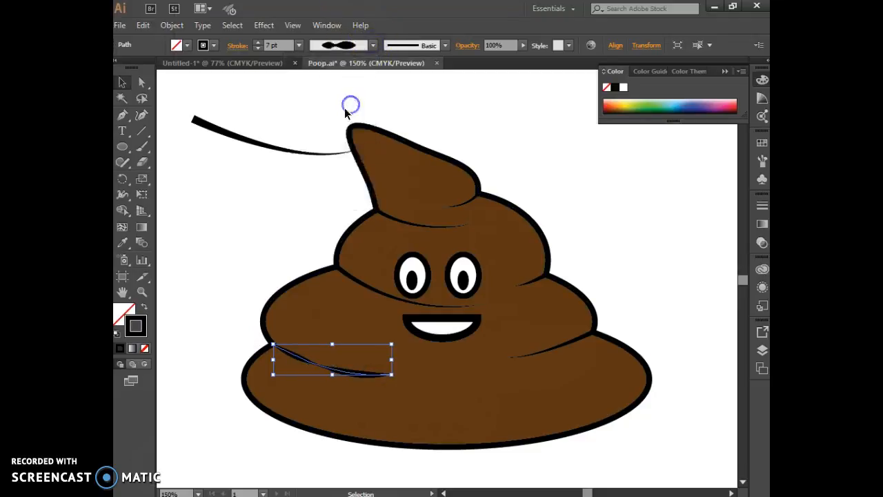
{"action": "left_click", "coordinate": [272, 196]}
Try the asymmetrical teardrop-like width profile on the new crease curve
{"action": "left_click", "coordinate": [296, 353]}
{"action": "left_click", "coordinate": [373, 46]}
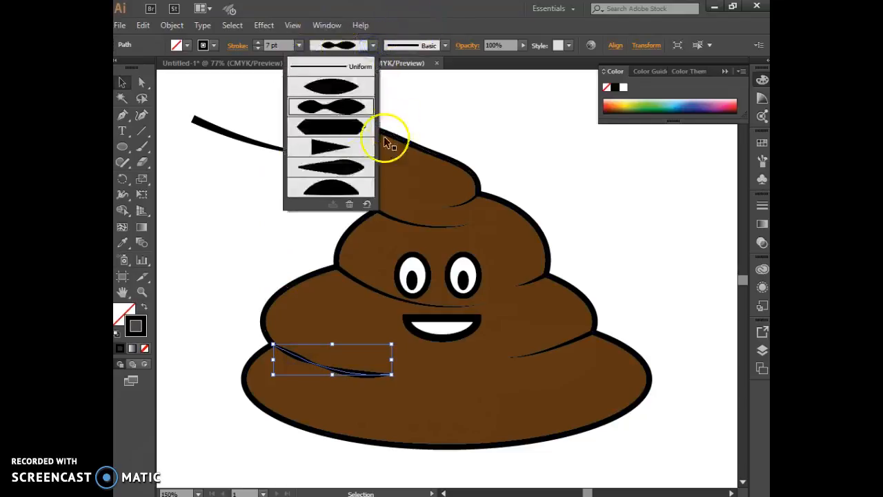
{"action": "left_click", "coordinate": [357, 172]}
{"action": "left_click", "coordinate": [286, 217]}
Set the new crease curve's width profile back to the tapering triangle
{"action": "left_click", "coordinate": [340, 372]}
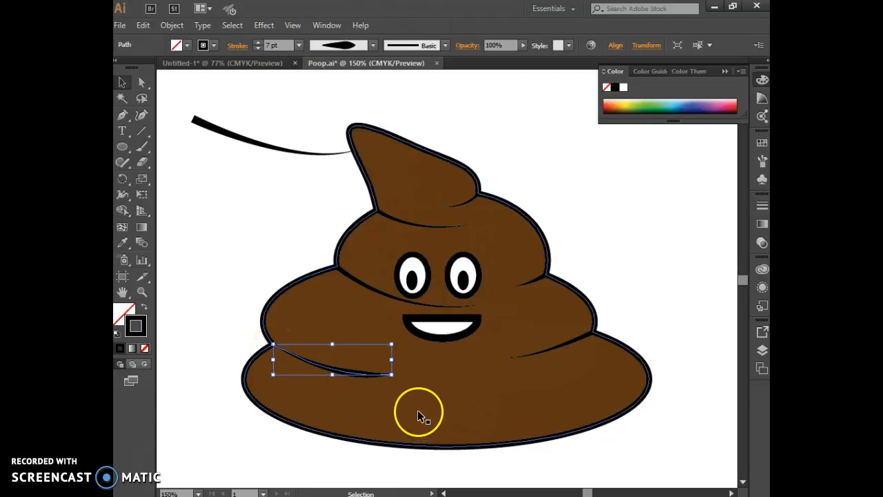
{"action": "left_click", "coordinate": [373, 45]}
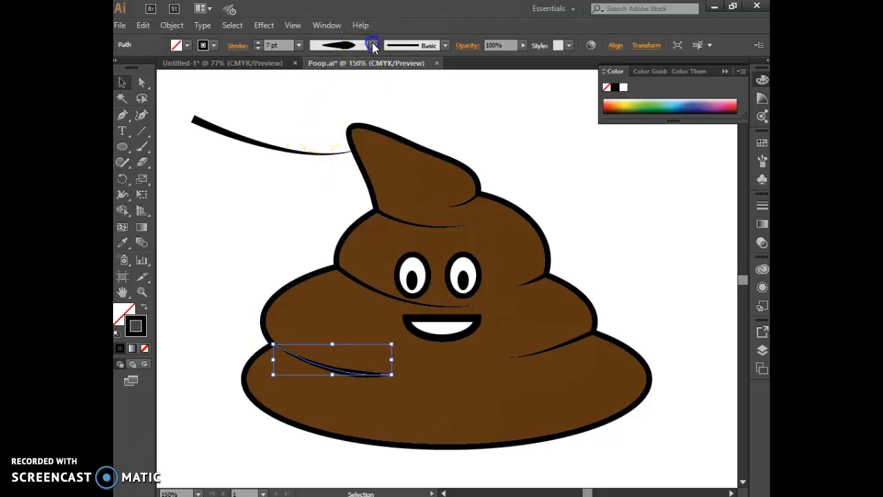
{"action": "left_click", "coordinate": [355, 140]}
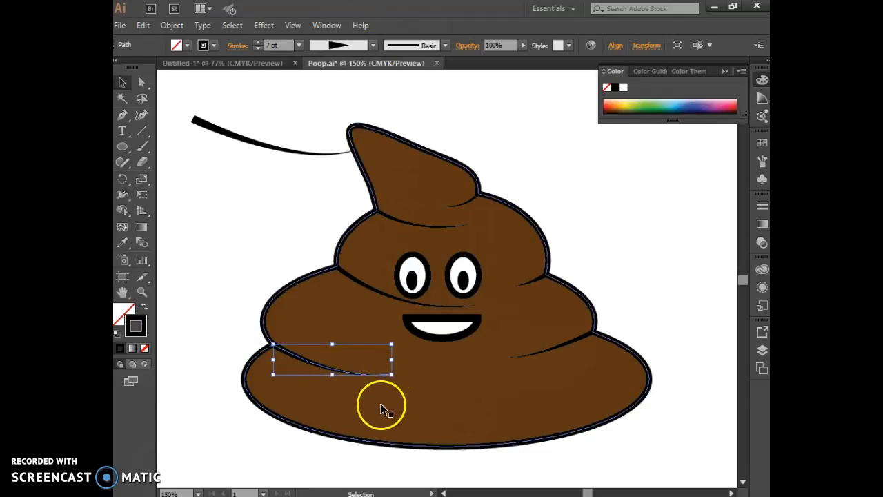
Draw a second curve below the first crease with the Pen tool, starting near the body's centre and ending at the left notch
{"action": "left_click", "coordinate": [123, 116]}
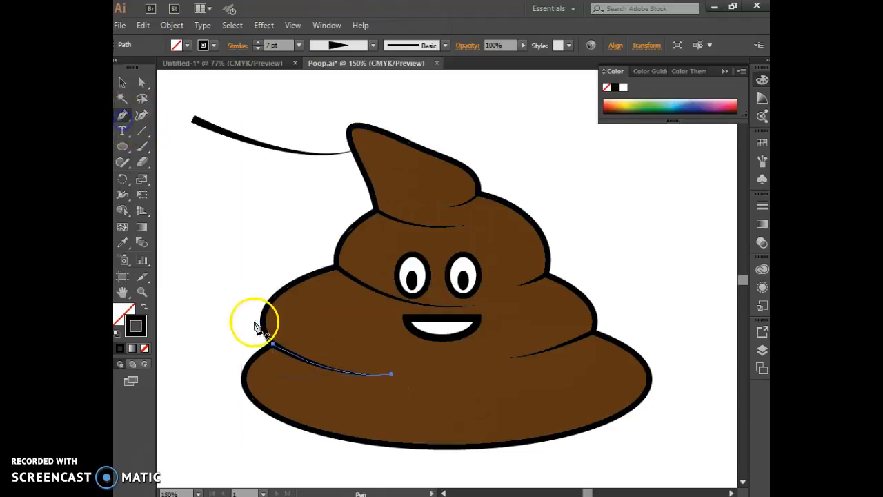
{"action": "left_click", "coordinate": [391, 395]}
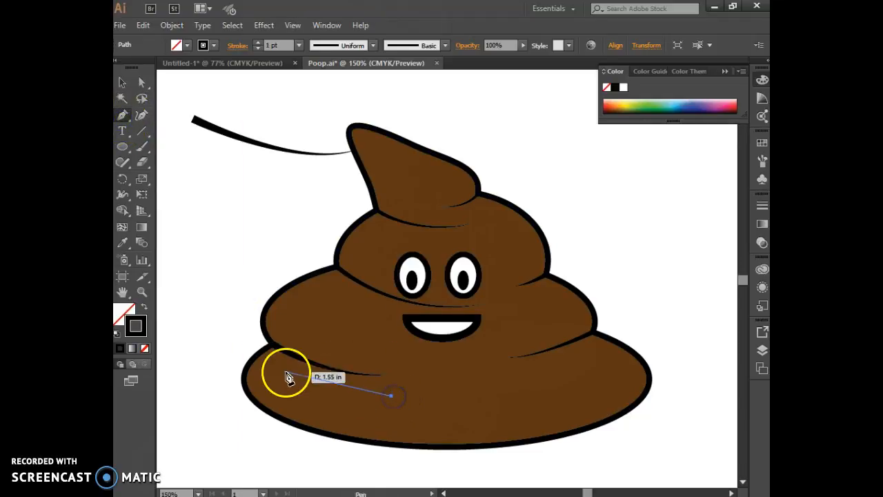
{"action": "mouse_move", "coordinate": [267, 345]}
{"action": "left_mouse_down"}
{"action": "mouse_move", "coordinate": [256, 349]}
{"action": "mouse_move", "coordinate": [270, 306]}
{"action": "mouse_move", "coordinate": [266, 313]}
{"action": "mouse_move", "coordinate": [292, 308]}
{"action": "mouse_move", "coordinate": [164, 165]}
{"action": "mouse_move", "coordinate": [123, 90]}
{"action": "mouse_move", "coordinate": [269, 262]}
{"action": "mouse_move", "coordinate": [230, 213]}
{"action": "mouse_move", "coordinate": [215, 134]}
{"action": "mouse_move", "coordinate": [196, 133]}
{"action": "left_mouse_up"}
{"action": "left_click", "coordinate": [124, 82]}
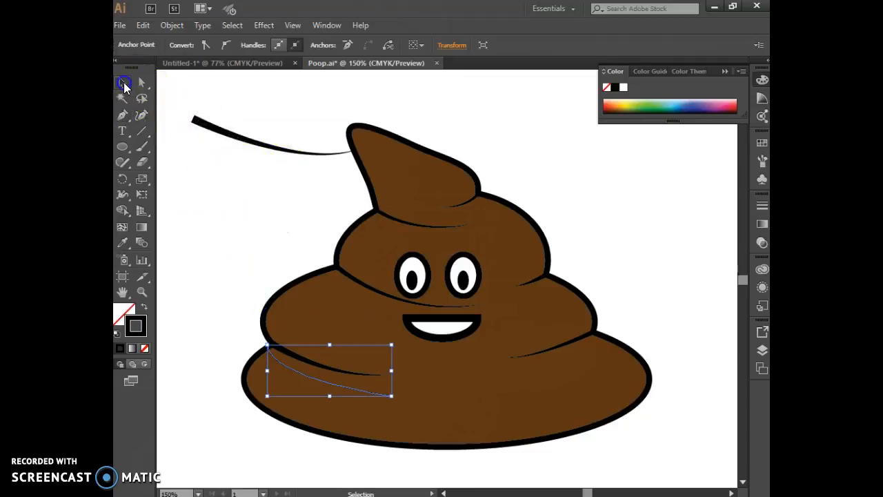
Set the second curve's stroke weight to 8 pt
{"action": "left_click", "coordinate": [287, 367]}
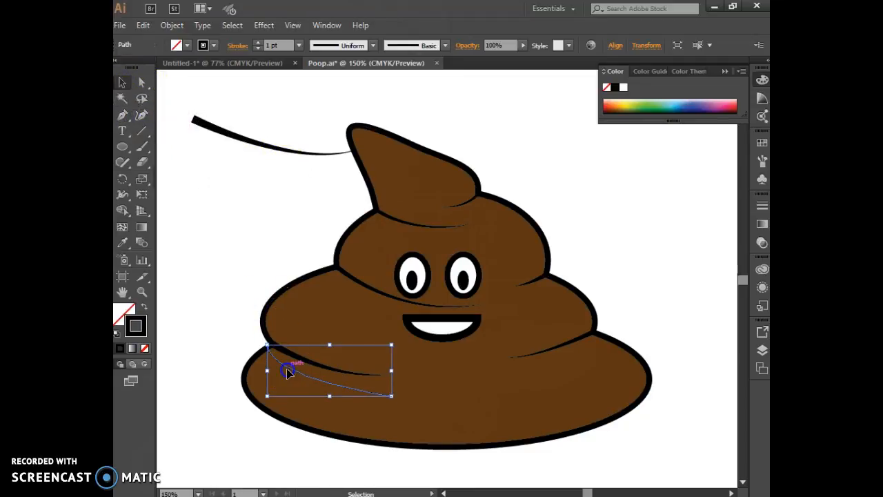
{"action": "left_click", "coordinate": [258, 42]}
{"action": "left_click", "coordinate": [258, 42]}
{"action": "left_click", "coordinate": [258, 42]}
{"action": "left_click", "coordinate": [258, 42]}
{"action": "left_click", "coordinate": [258, 42]}
{"action": "left_click", "coordinate": [258, 42]}
{"action": "left_click", "coordinate": [258, 42]}
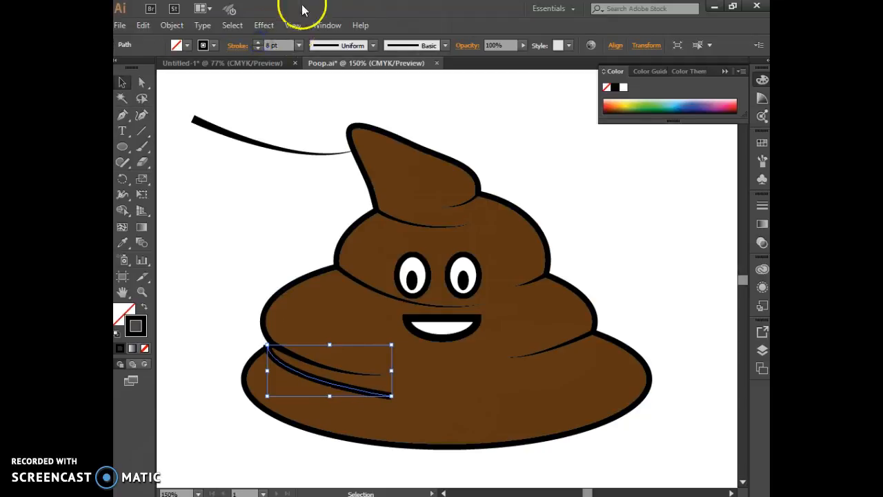
Apply the tapering triangular width profile to the second curve
{"action": "left_click", "coordinate": [373, 45]}
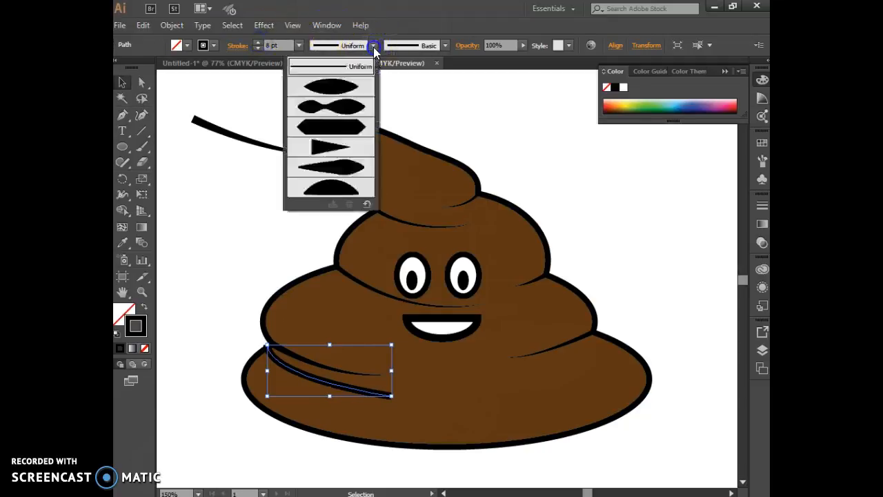
{"action": "left_click", "coordinate": [345, 153]}
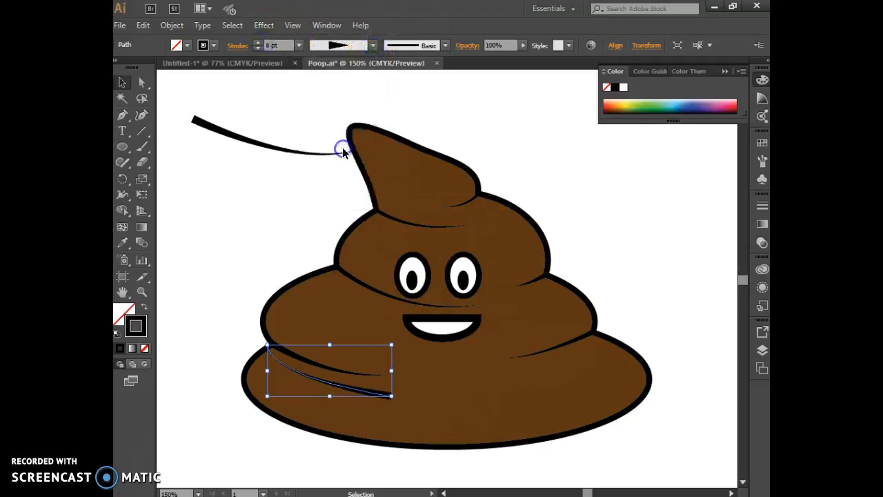
{"action": "left_click", "coordinate": [277, 218]}
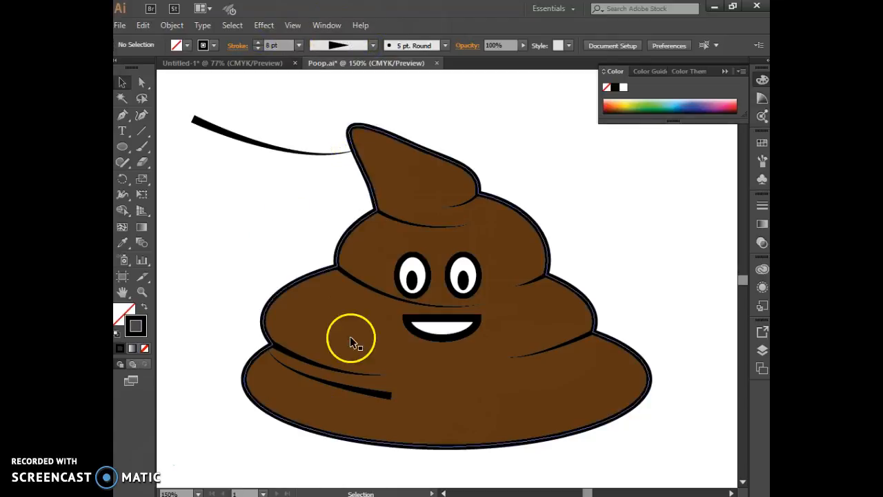
Delete the extra tapered curve beneath the lowest crease on the body's left side
{"action": "left_click", "coordinate": [371, 392]}
{"action": "key", "text": "Delete"}
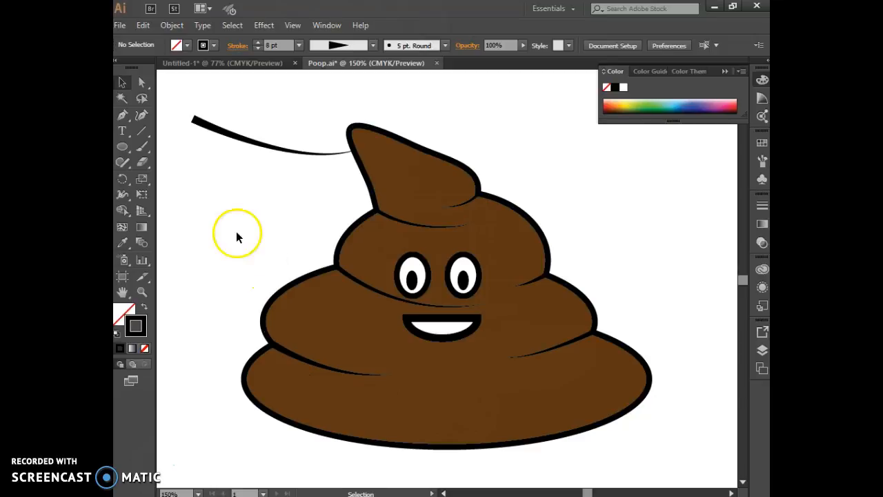
Shorten the crease running between the eyes and mouth by moving its inner anchor point left of the eyes and reshaping its handle
{"action": "left_click", "coordinate": [397, 297]}
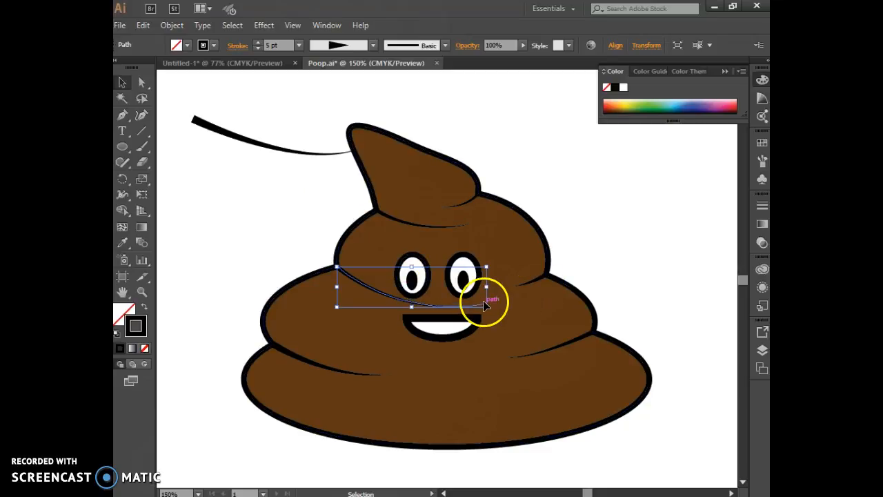
{"action": "left_click", "coordinate": [142, 82]}
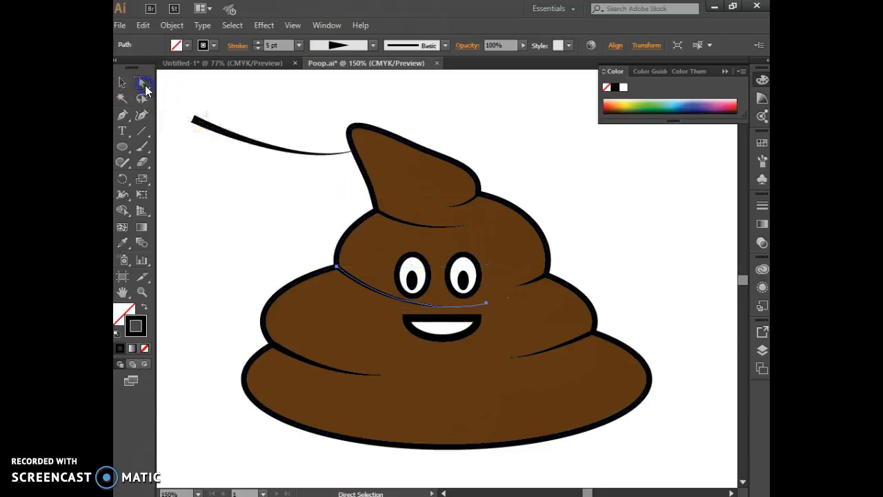
{"action": "left_click", "coordinate": [486, 306]}
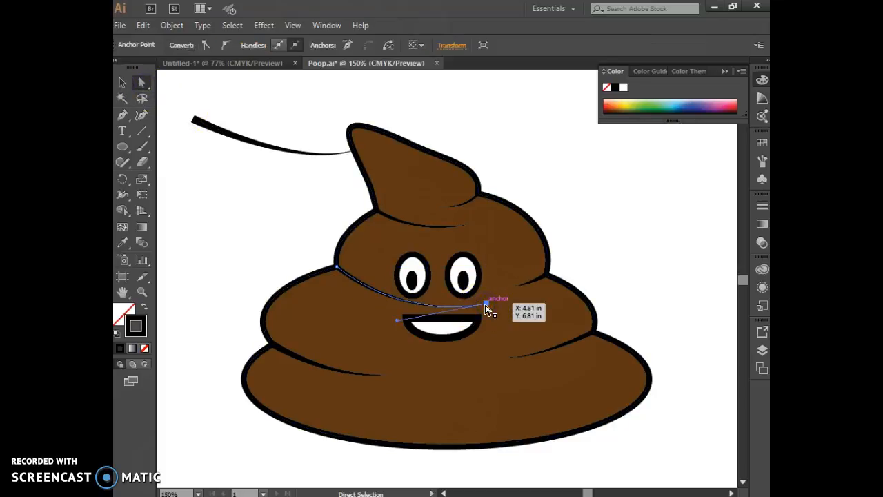
{"action": "left_click_drag", "start_coordinate": [486, 305], "coordinate": [391, 298]}
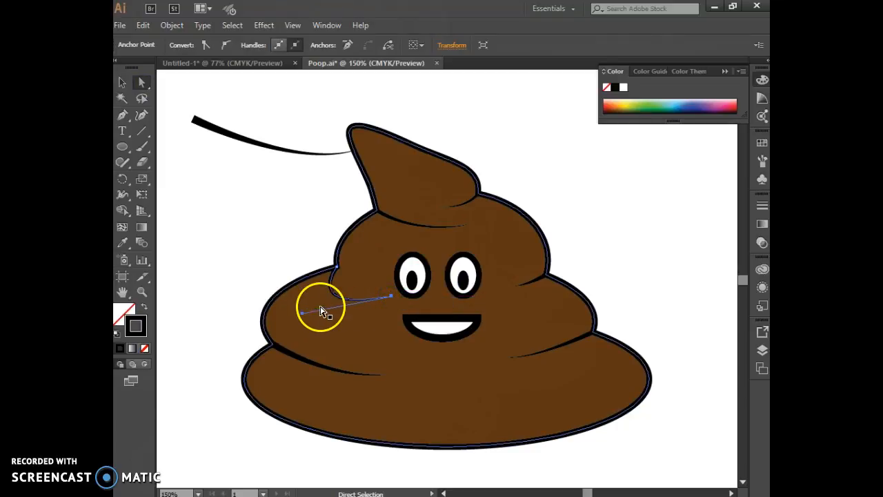
{"action": "left_click_drag", "start_coordinate": [302, 313], "coordinate": [394, 287]}
{"action": "left_click", "coordinate": [569, 249]}
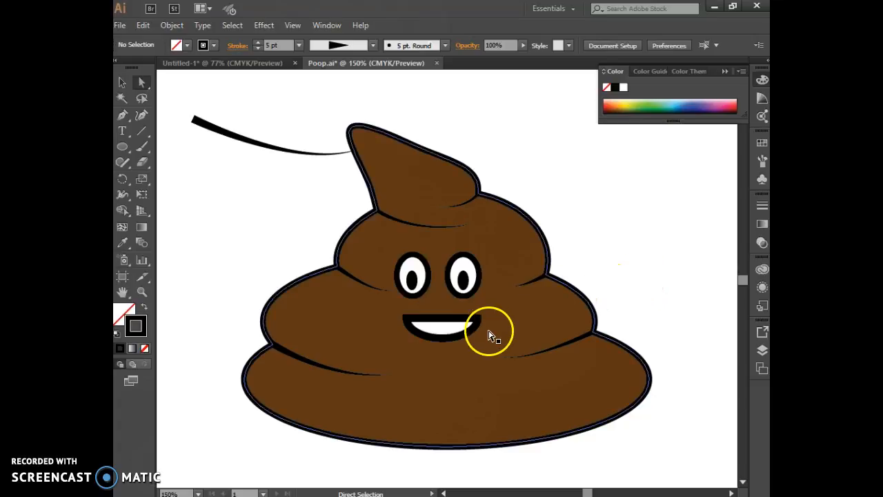
Reduce the mouth's stroke weight to 5 pt
{"action": "left_click", "coordinate": [465, 335]}
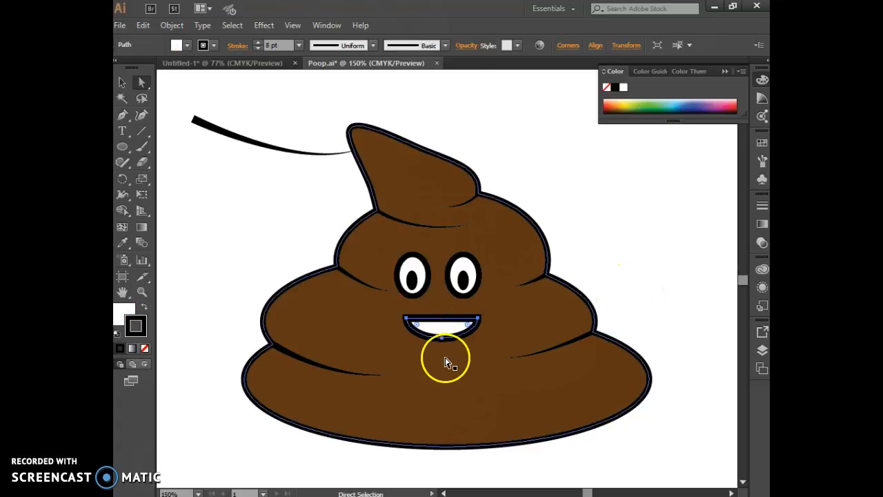
{"action": "left_click", "coordinate": [258, 49]}
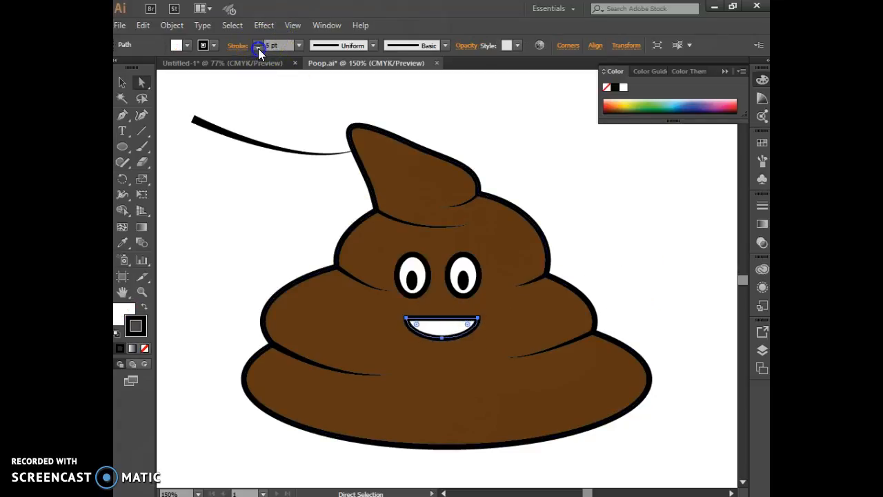
Set the left eye outline's stroke weight to 3 pt
{"action": "left_click", "coordinate": [412, 256]}
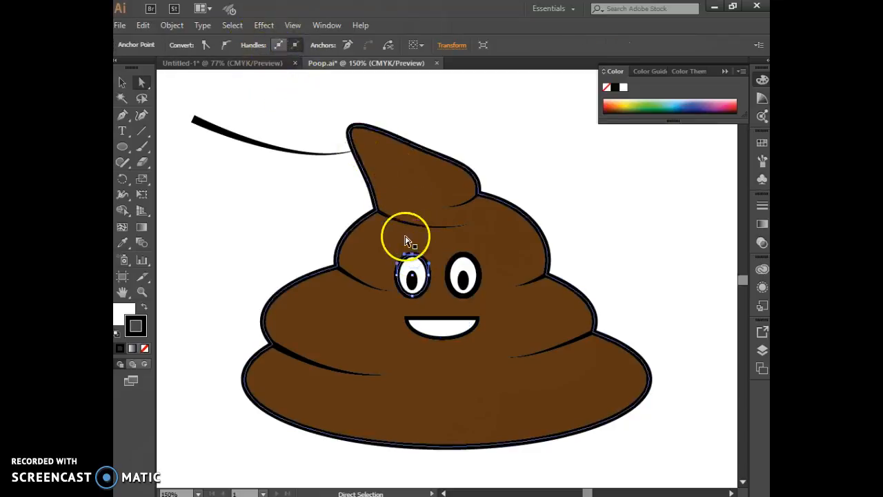
{"action": "left_click", "coordinate": [123, 83]}
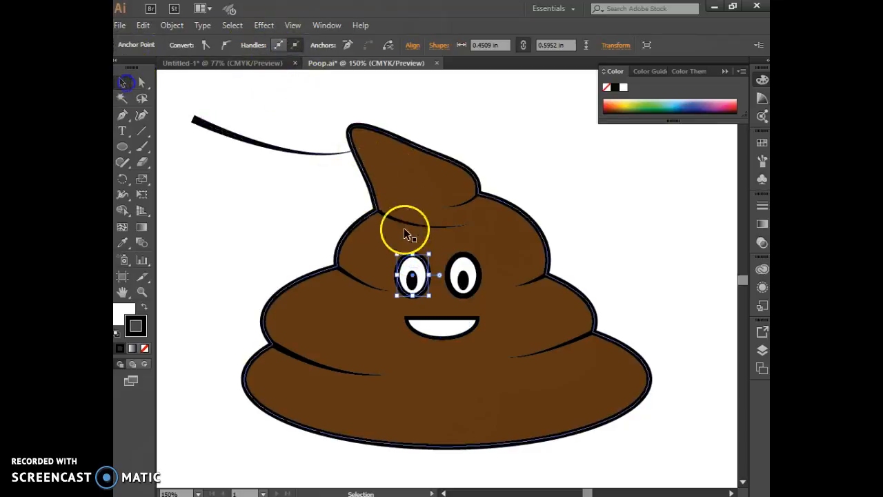
{"action": "left_click", "coordinate": [424, 262]}
{"action": "left_click", "coordinate": [272, 45]}
{"action": "left_click", "coordinate": [259, 48]}
{"action": "left_click", "coordinate": [259, 49]}
{"action": "left_click", "coordinate": [258, 48]}
{"action": "left_click", "coordinate": [505, 80]}
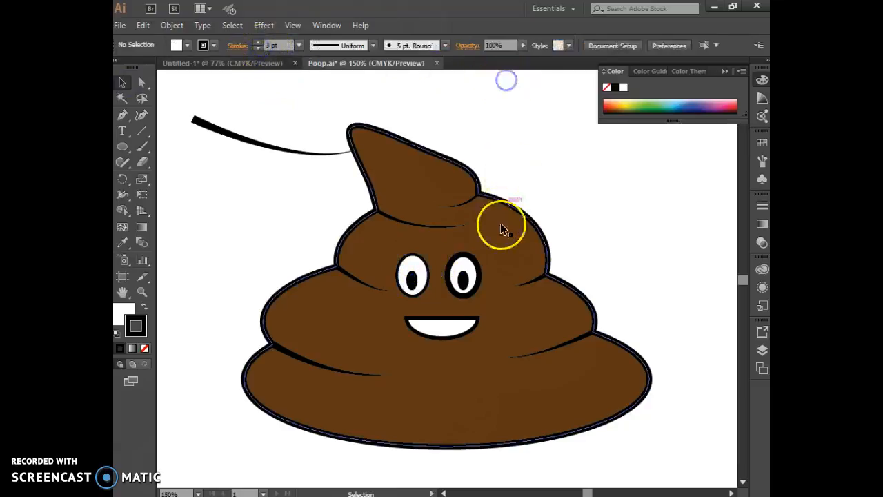
Match the right eye's outline to the left one with a 3 pt stroke weight
{"action": "left_click", "coordinate": [477, 278]}
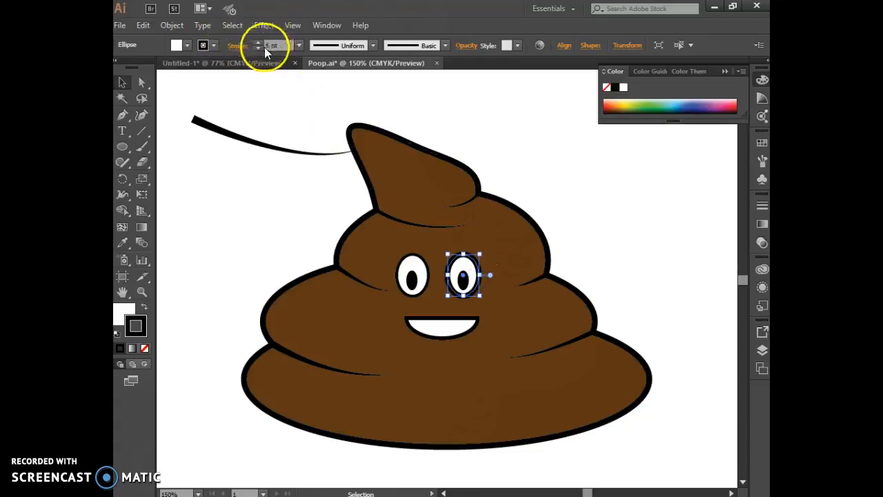
{"action": "left_click", "coordinate": [257, 48]}
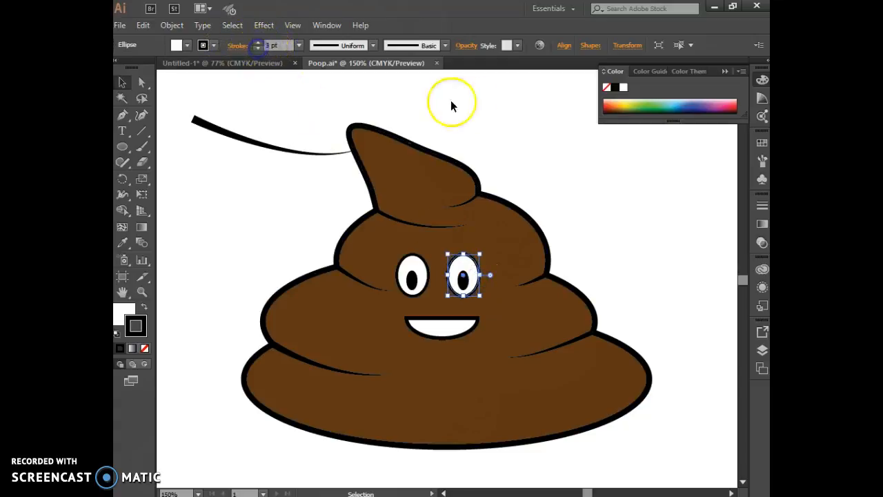
{"action": "left_click", "coordinate": [504, 122]}
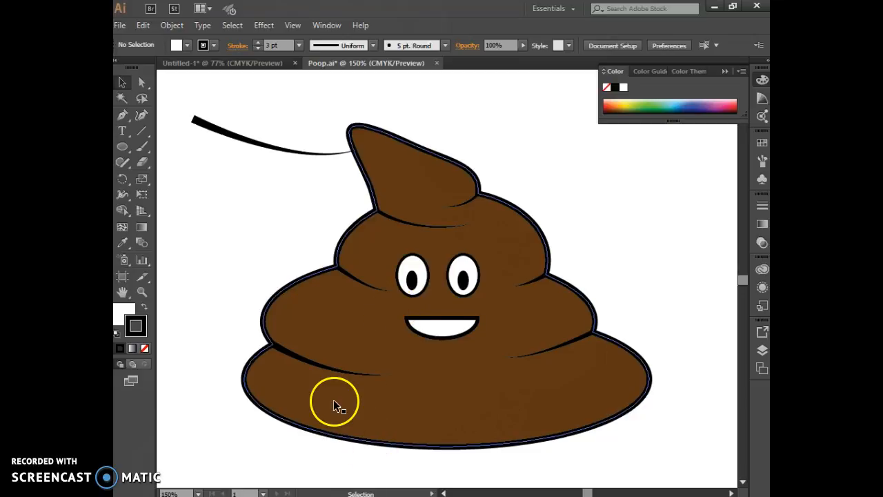
Switch to the Week 3 Word document to review the emoji instructions and heart example, and return to Illustrator
{"action": "key", "text": "alt+Tab"}
{"action": "left_click", "coordinate": [591, 211]}
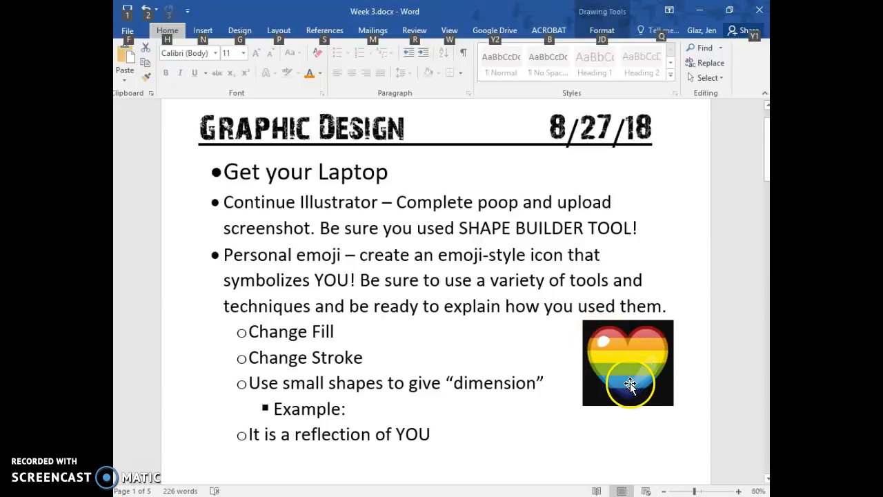
{"action": "key", "text": "alt+Tab"}
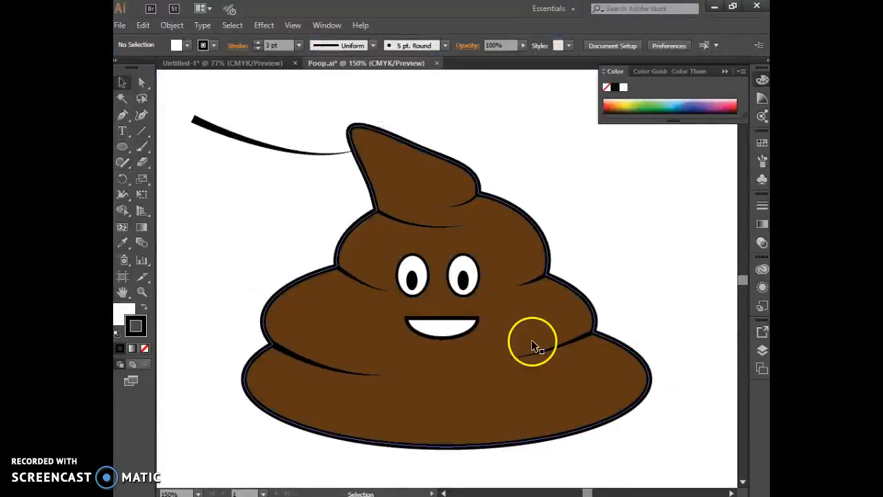
Draw a closed, narrow highlight shape with the Pen tool inside the top swirl, following its upper-right edge
{"action": "left_click", "coordinate": [122, 115]}
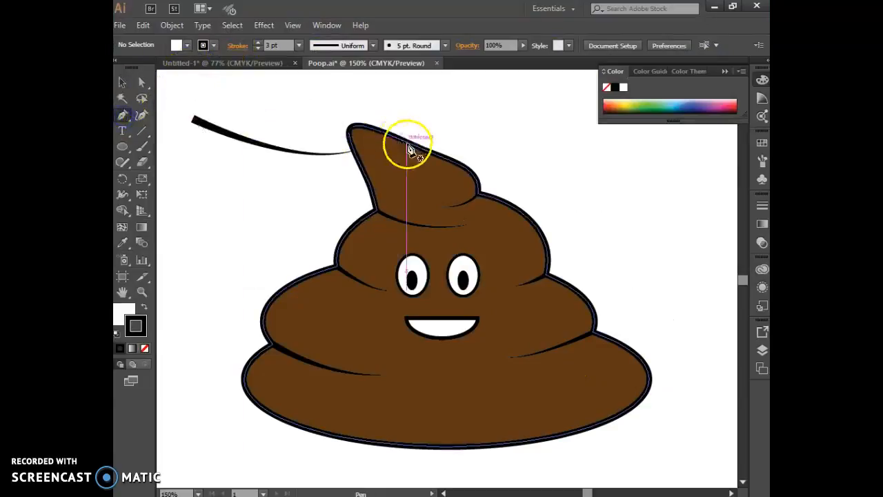
{"action": "left_click_drag", "start_coordinate": [372, 137], "coordinate": [385, 150]}
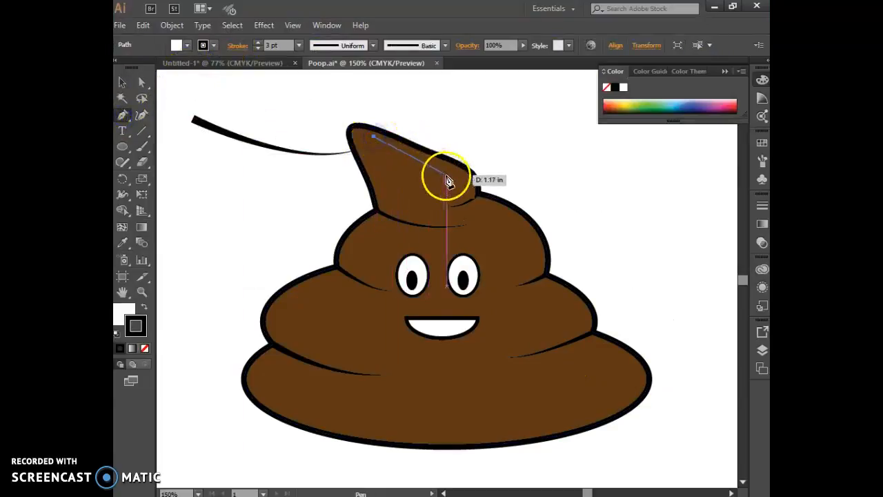
{"action": "left_click_drag", "start_coordinate": [463, 177], "coordinate": [446, 186]}
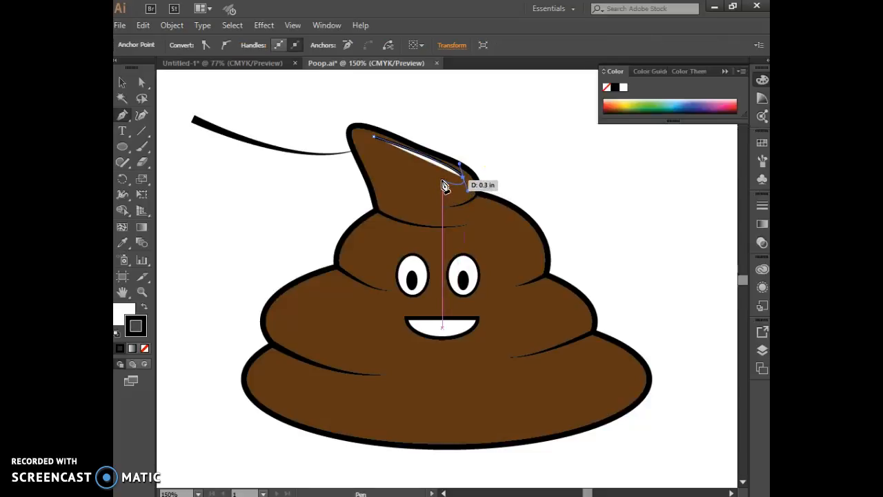
{"action": "left_click", "coordinate": [442, 180]}
{"action": "left_click", "coordinate": [374, 137]}
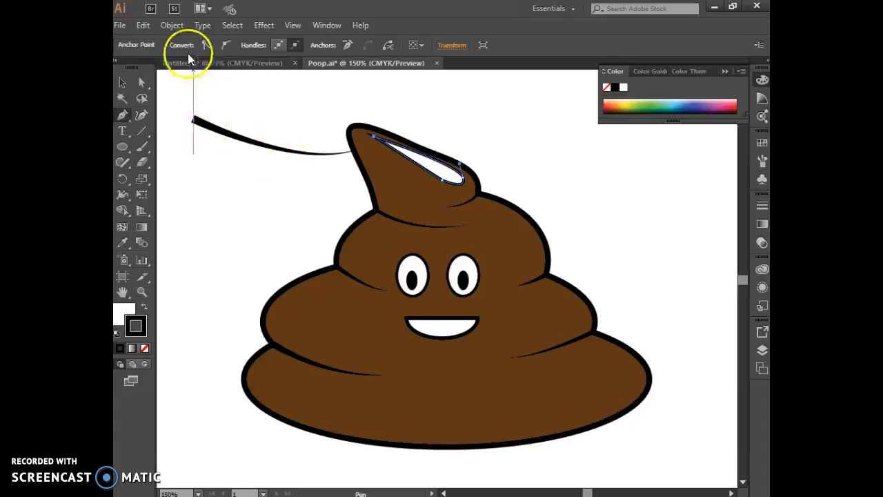
Fill the highlight shape with the light tan swatch
{"action": "left_click", "coordinate": [122, 82]}
{"action": "left_click", "coordinate": [457, 183]}
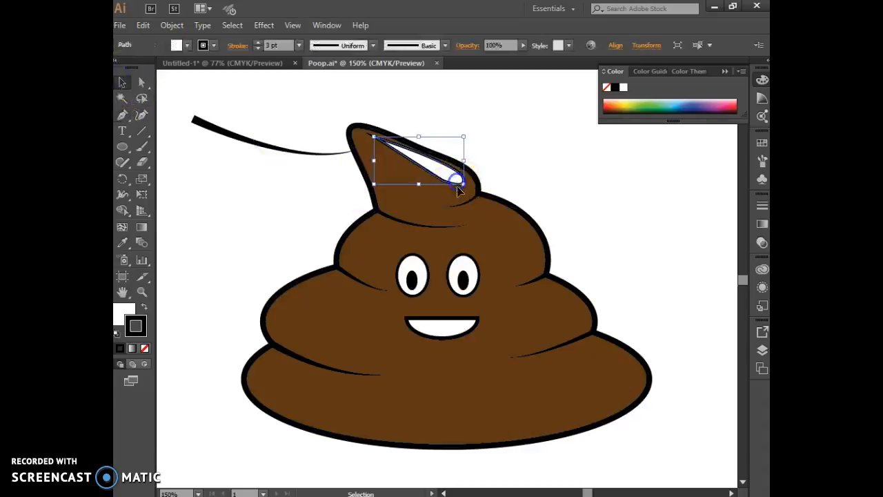
{"action": "left_click", "coordinate": [188, 45]}
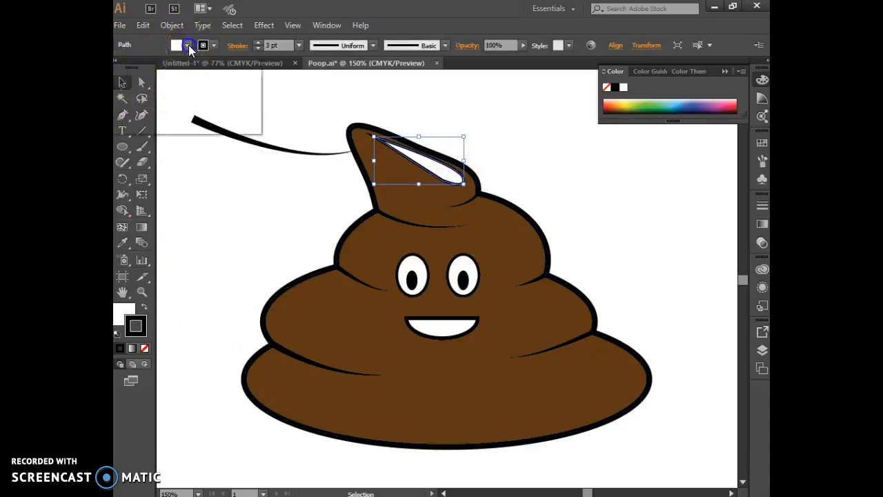
{"action": "left_click", "coordinate": [190, 86]}
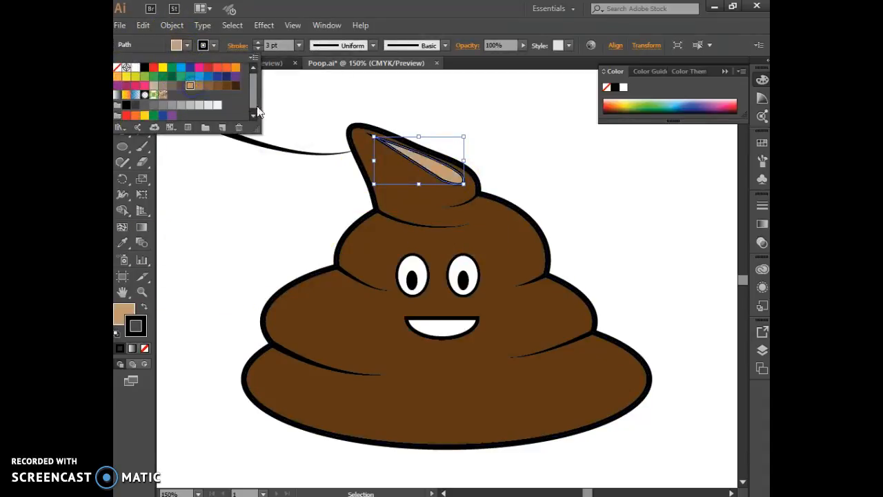
{"action": "left_click", "coordinate": [542, 181]}
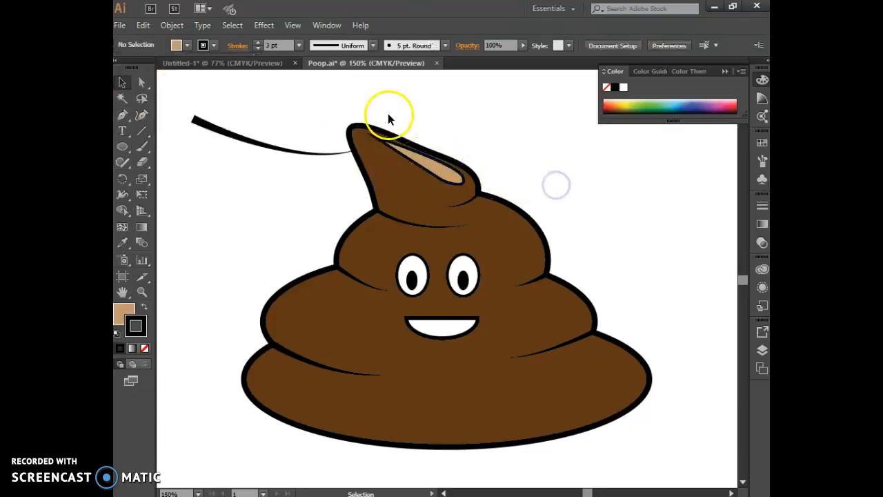
Lower the highlight shape's opacity to 62% and remove its stroke
{"action": "left_click", "coordinate": [429, 169]}
{"action": "left_click", "coordinate": [509, 47]}
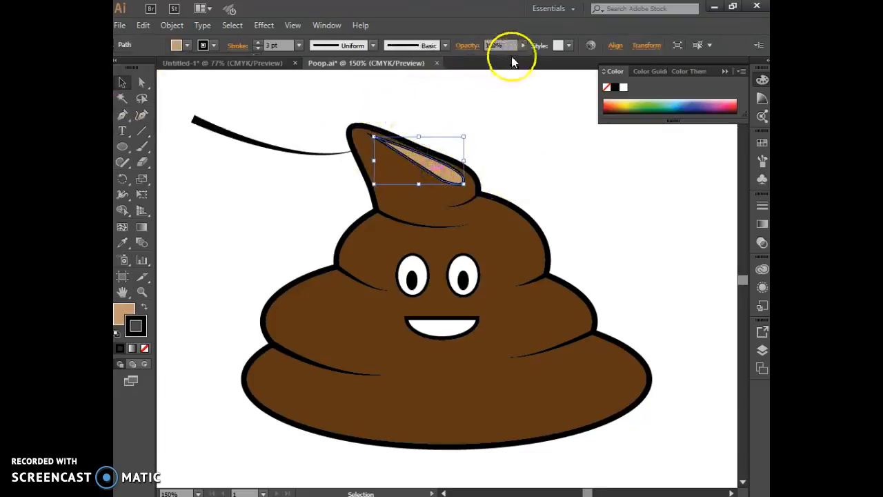
{"action": "left_click", "coordinate": [523, 46]}
{"action": "left_click_drag", "start_coordinate": [504, 58], "coordinate": [503, 58]}
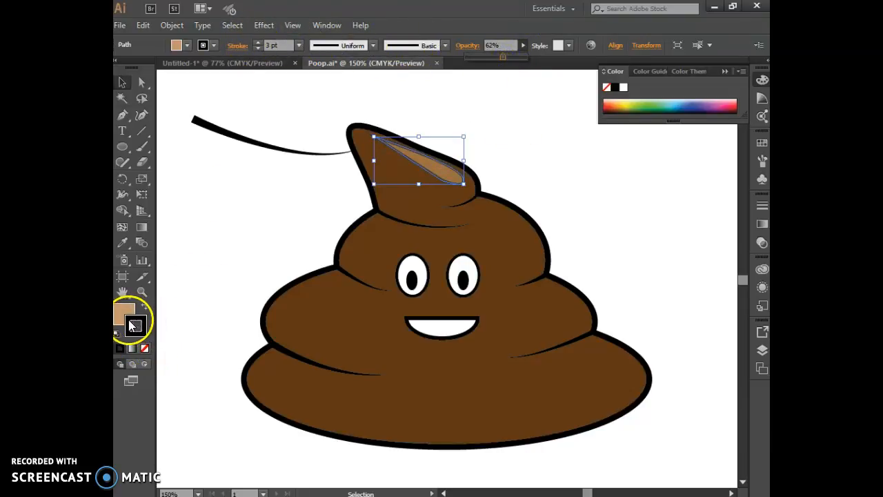
{"action": "left_click", "coordinate": [144, 348]}
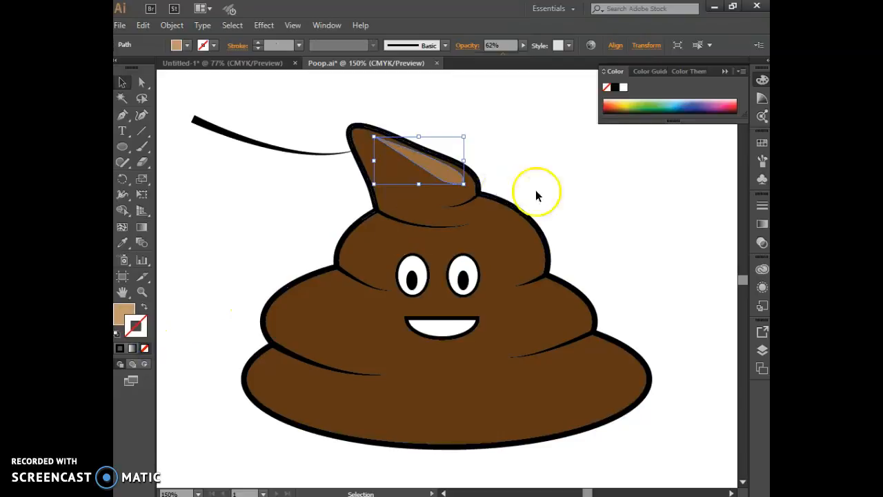
{"action": "left_click", "coordinate": [577, 191]}
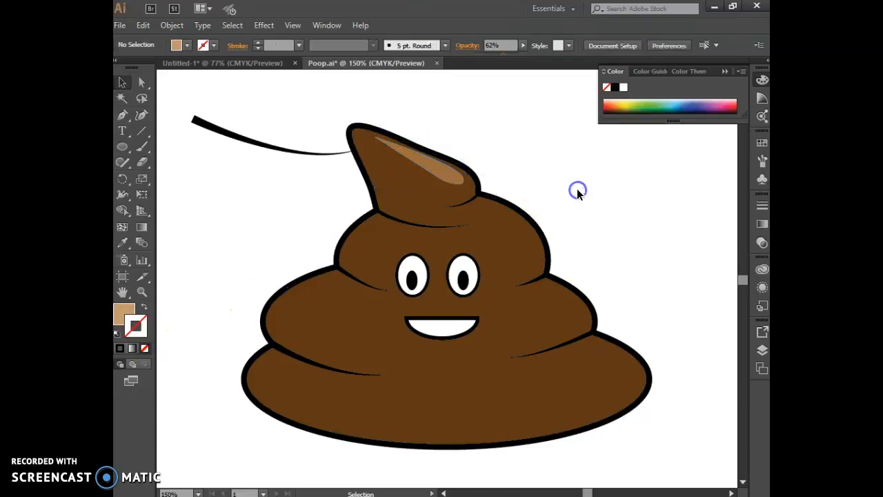
Nudge the highlight down and to the right within the top swirl
{"action": "left_click", "coordinate": [447, 179]}
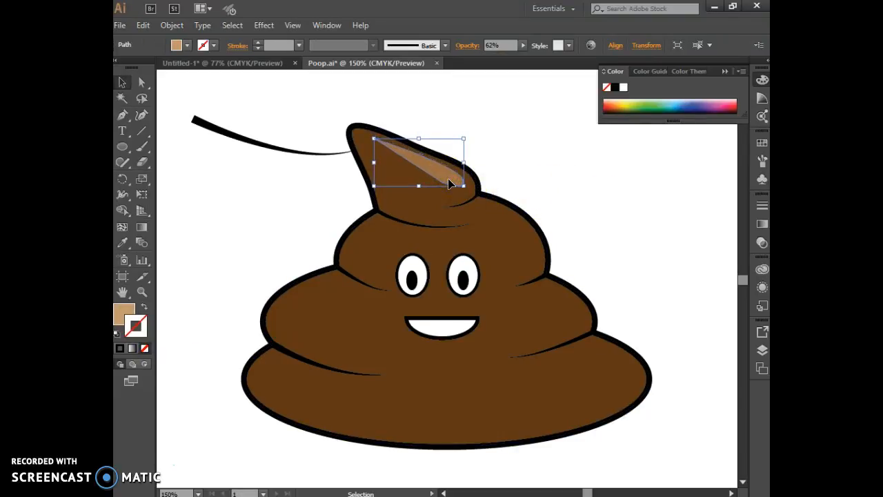
{"action": "left_click", "coordinate": [539, 171]}
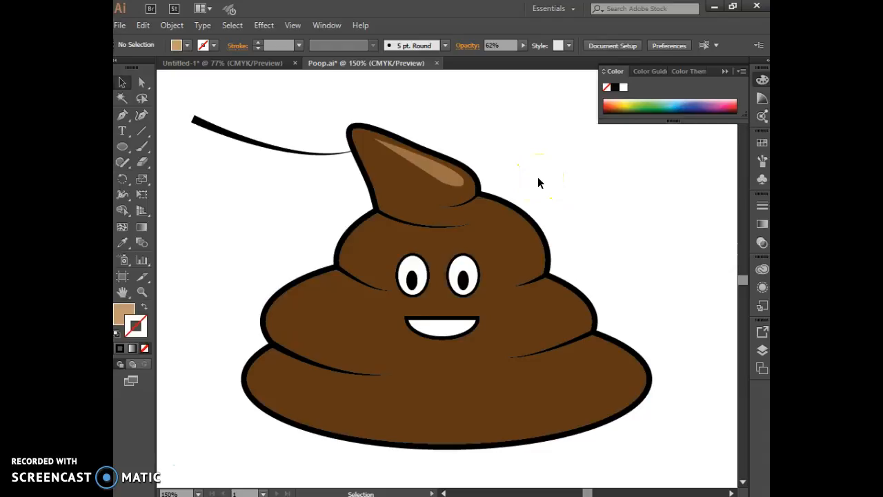
{"action": "left_click", "coordinate": [455, 192]}
{"action": "left_click", "coordinate": [456, 192]}
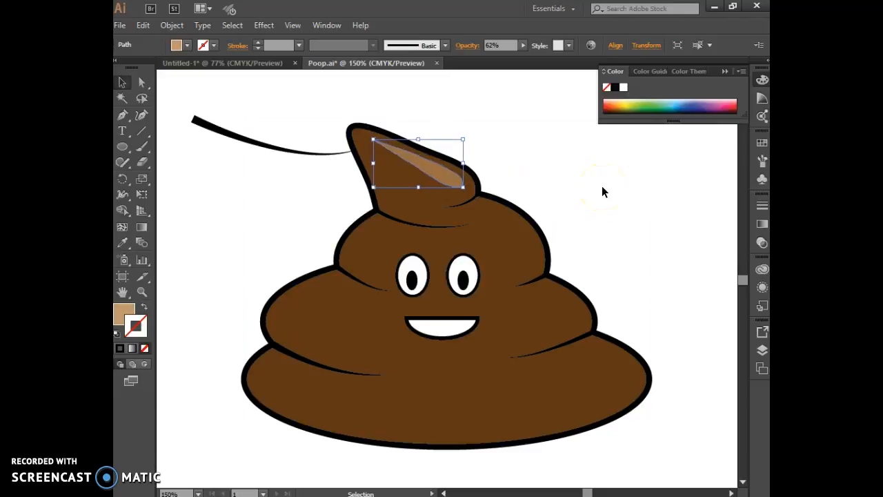
{"action": "key", "text": "Right"}
{"action": "key", "text": "Right"}
{"action": "key", "text": "Right"}
{"action": "key", "text": "Right"}
{"action": "key", "text": "Down"}
{"action": "key", "text": "Down"}
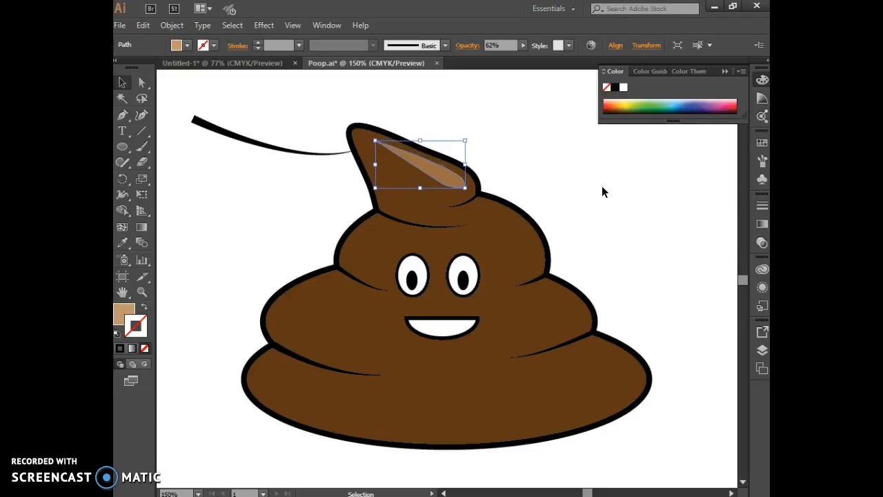
{"action": "key", "text": "Right"}
{"action": "key", "text": "Right"}
{"action": "key", "text": "Right"}
{"action": "key", "text": "Down"}
{"action": "key", "text": "Down"}
{"action": "key", "text": "Down"}
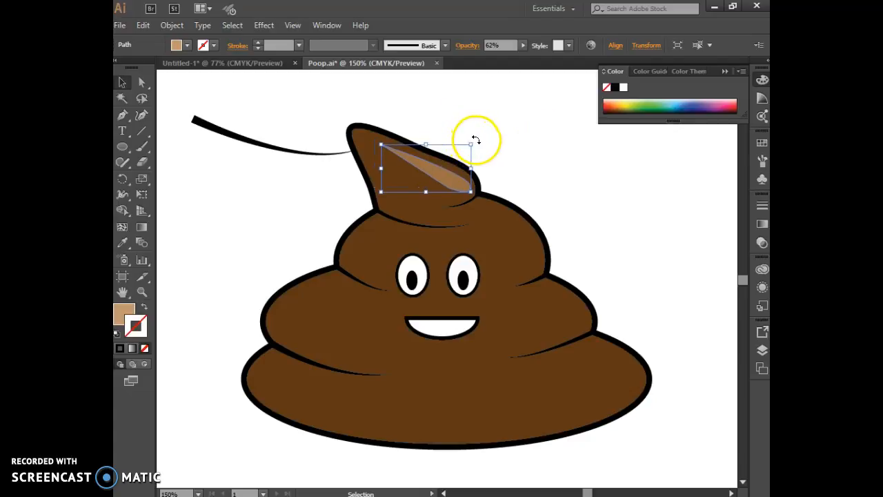
Rotate the highlight slightly clockwise to follow the slope of the top swirl's outline
{"action": "left_click", "coordinate": [476, 140]}
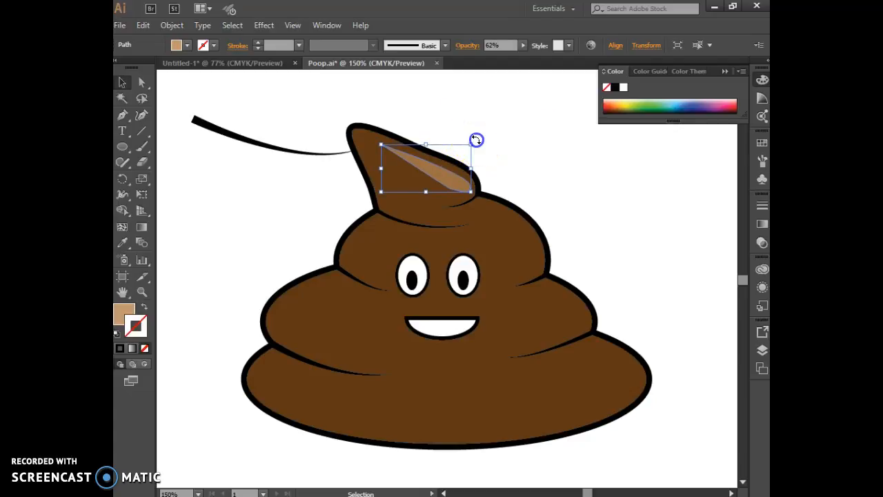
{"action": "left_click_drag", "start_coordinate": [476, 140], "coordinate": [481, 148]}
{"action": "left_click", "coordinate": [517, 151]}
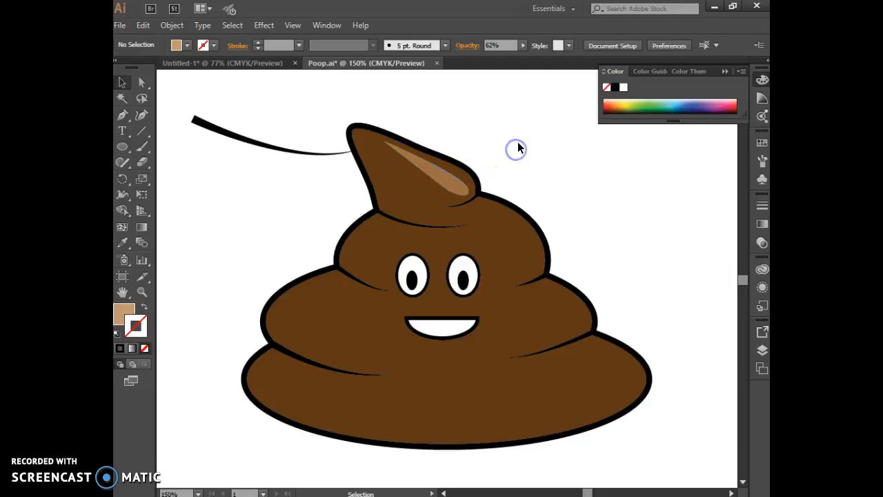